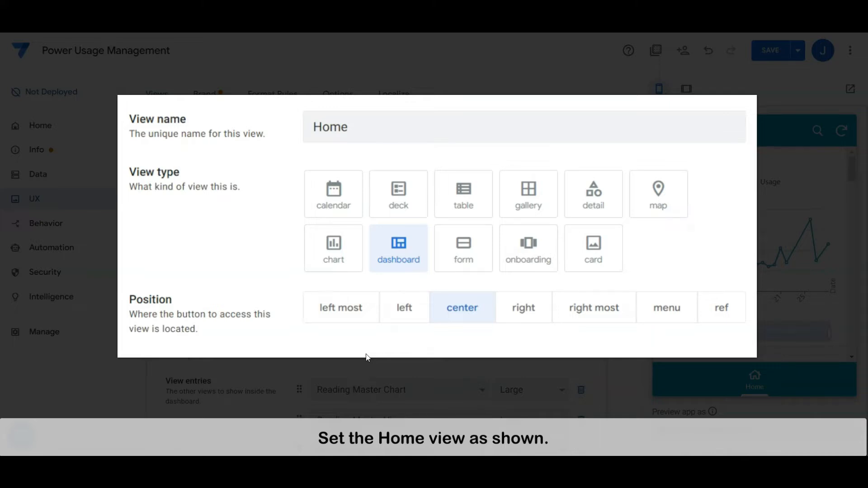
# Step: Examine the Home dashboard view's position and the views it contains, with their sizes
pyautogui.scroll(-4, 327, 339)
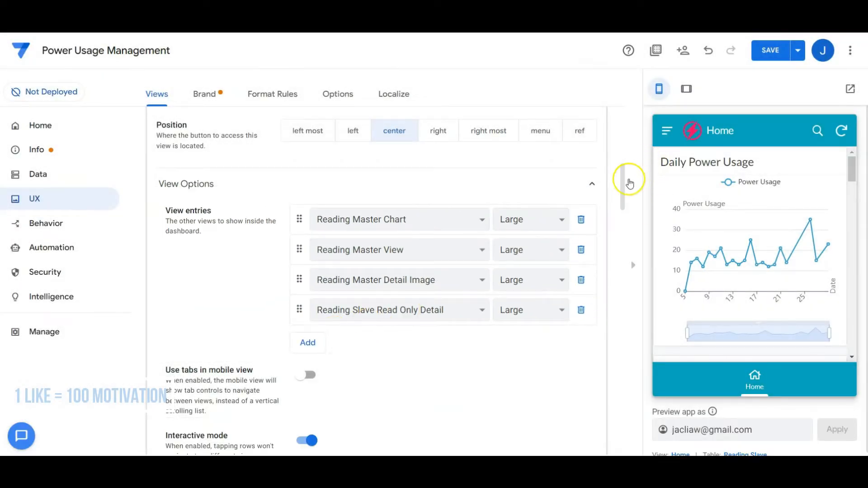
pyautogui.moveTo(623, 186); pyautogui.dragTo(629, 334)
pyautogui.click(382, 283)
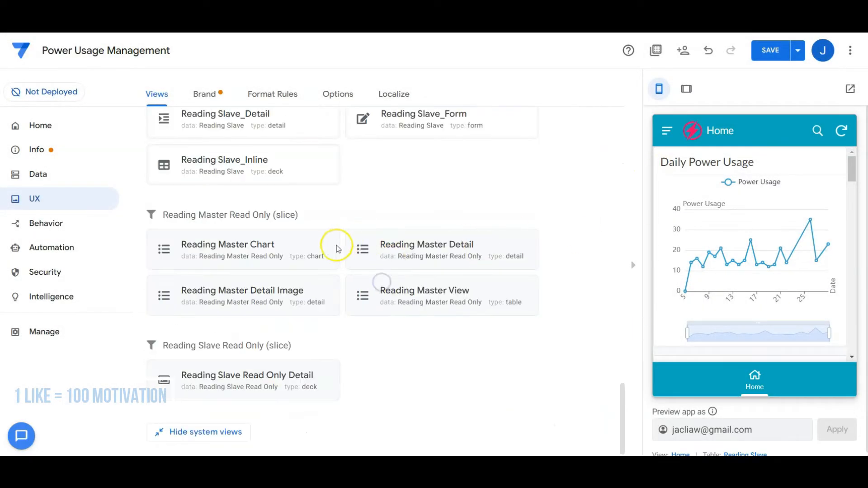
# Step: Open the Reading Master Chart view and examine its data source, view type, position and chart fields
pyautogui.click(304, 250)
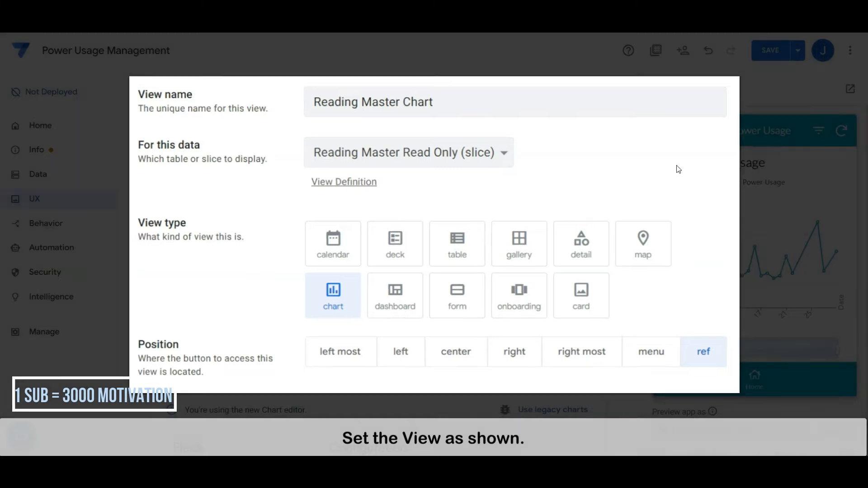
pyautogui.scroll(-4, 559, 224)
pyautogui.scroll(-5, 559, 224)
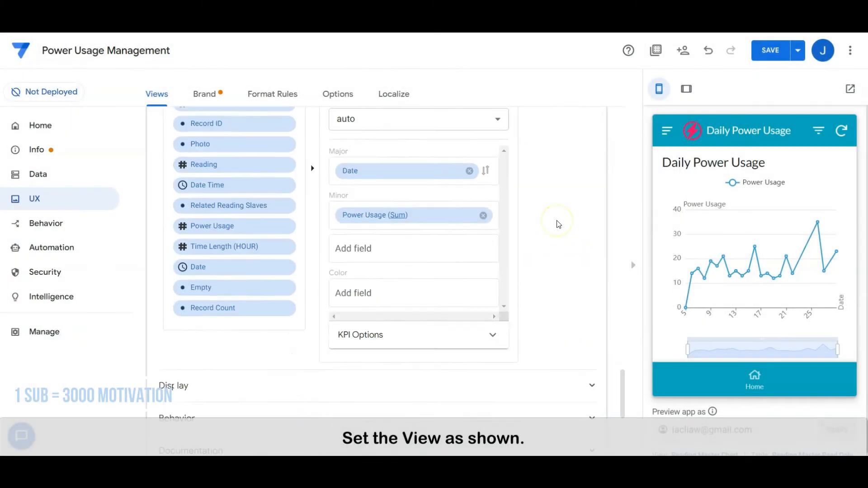
pyautogui.scroll(1, 559, 224)
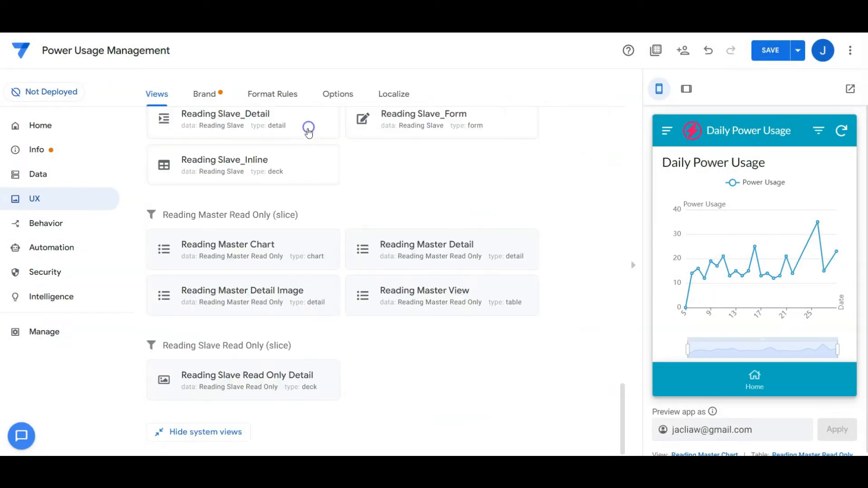
# Step: Open the Reading Master View definition and examine its view type, sorting, grouping and column order
pyautogui.click(445, 298)
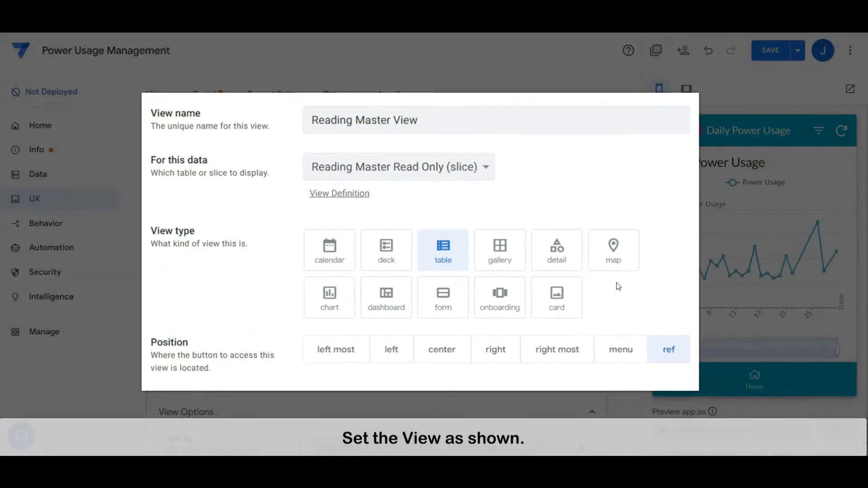
pyautogui.scroll(-6, 616, 284)
pyautogui.scroll(2, 615, 284)
pyautogui.scroll(-1, 612, 284)
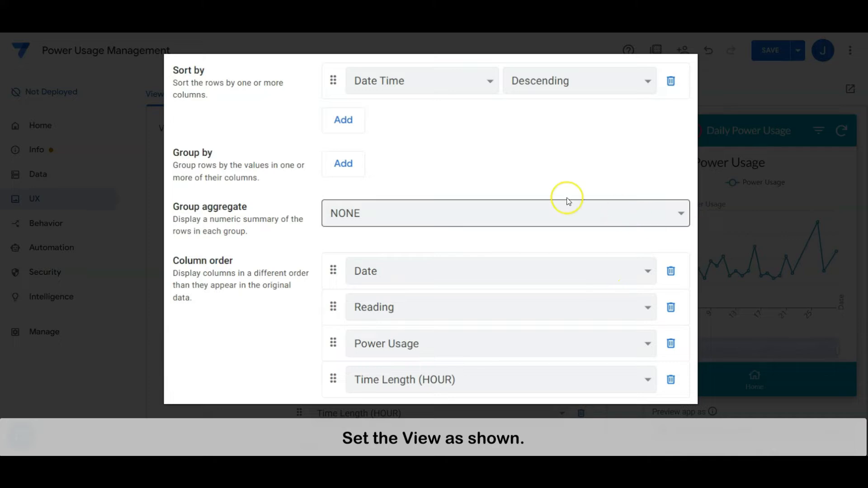
pyautogui.scroll(5, 452, 265)
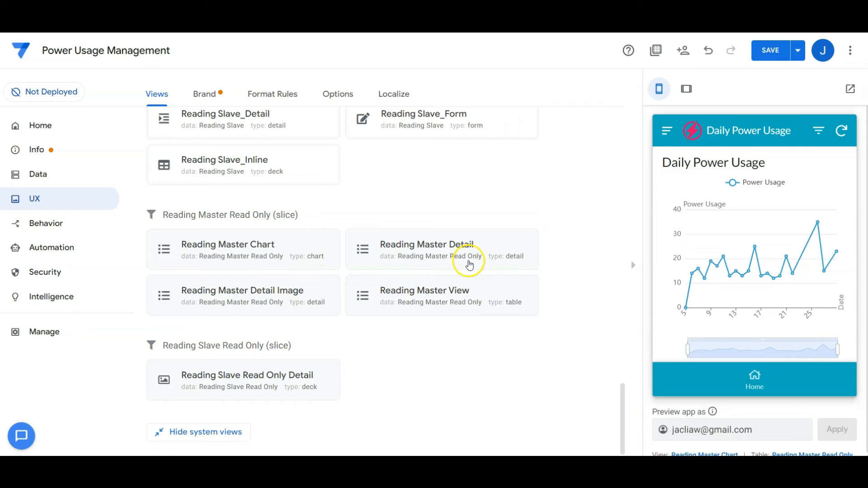
# Step: Open the Reading Master Detail view and examine its main image, sorting, column order and display settings
pyautogui.click(469, 265)
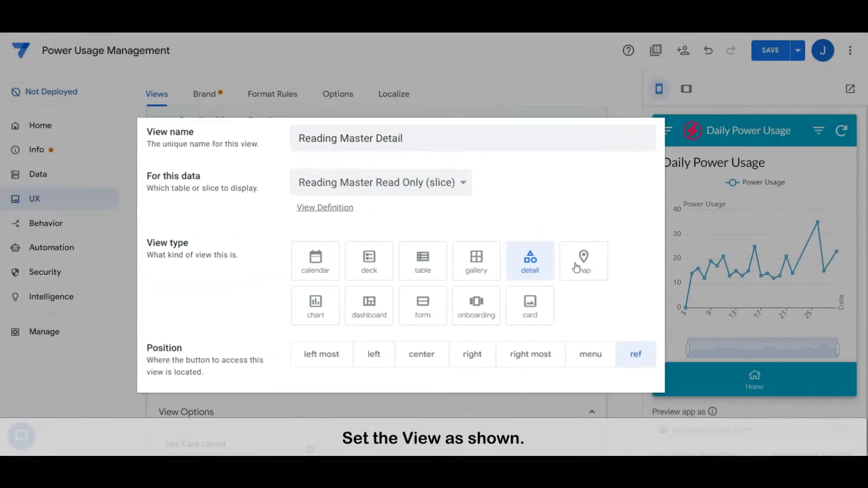
pyautogui.scroll(-6, 529, 283)
pyautogui.scroll(-2, 529, 283)
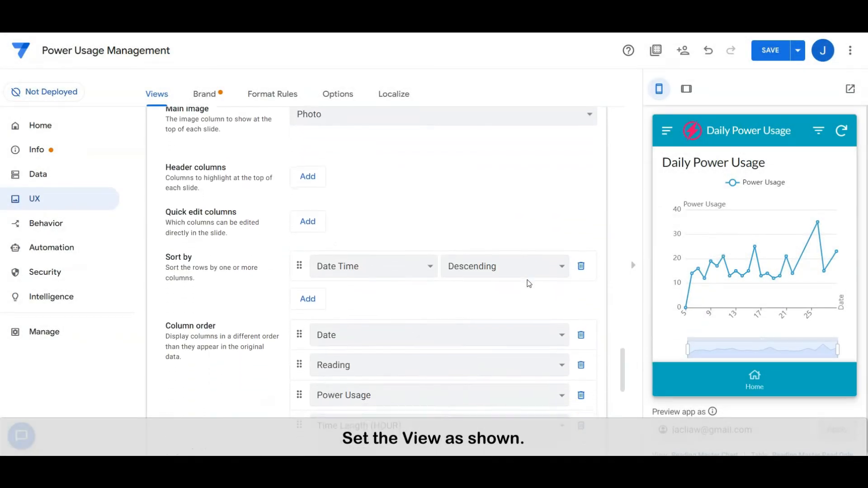
pyautogui.scroll(1, 528, 283)
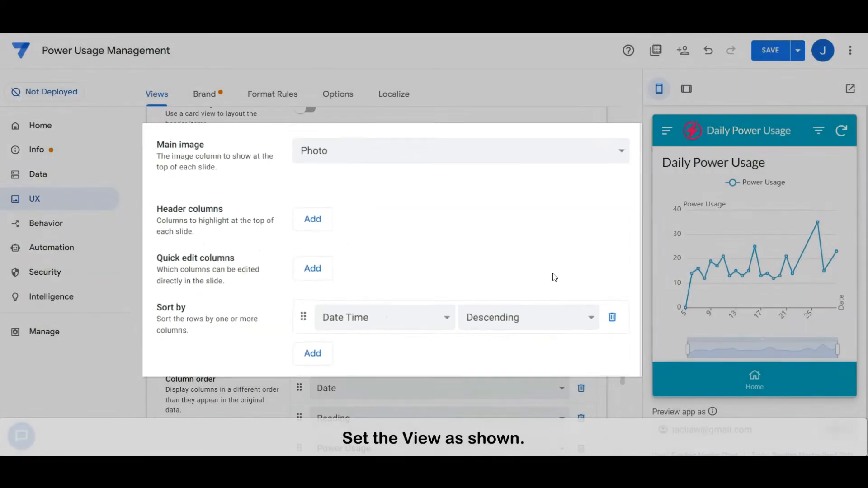
pyautogui.scroll(-3, 525, 278)
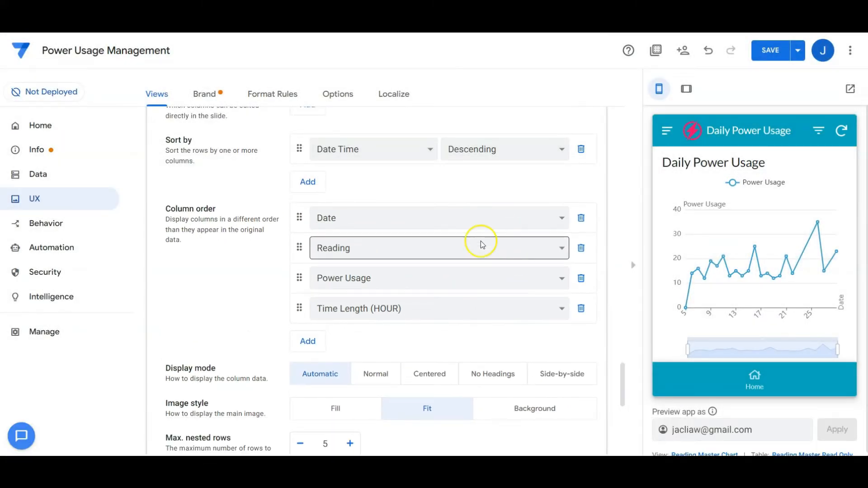
pyautogui.scroll(10, 481, 240)
pyautogui.click(301, 248)
# Step: Open the Reading Master Detail Image view and examine its main image, header, sorting and column order settings
pyautogui.click(257, 295)
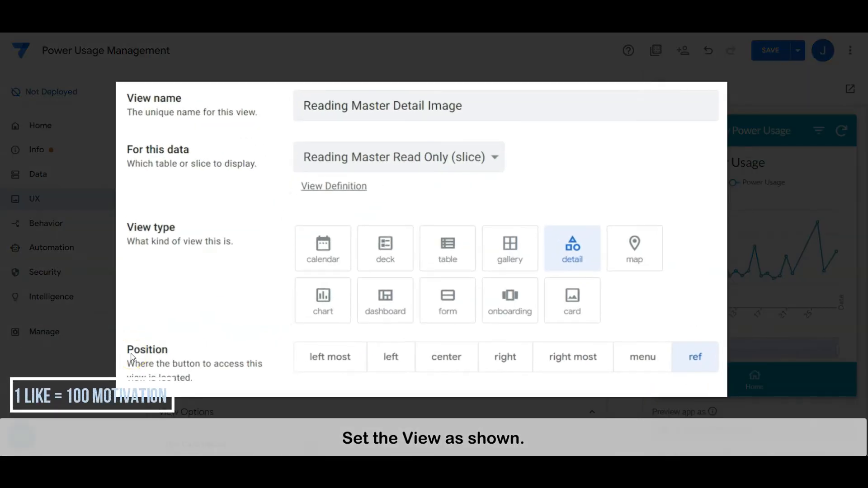
pyautogui.click(135, 353)
pyautogui.click(148, 336)
pyautogui.scroll(-6, 249, 310)
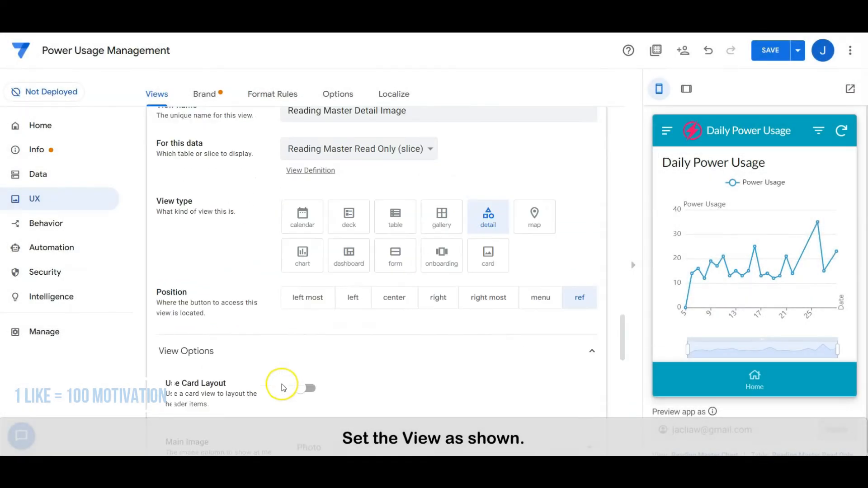
pyautogui.scroll(-1, 422, 308)
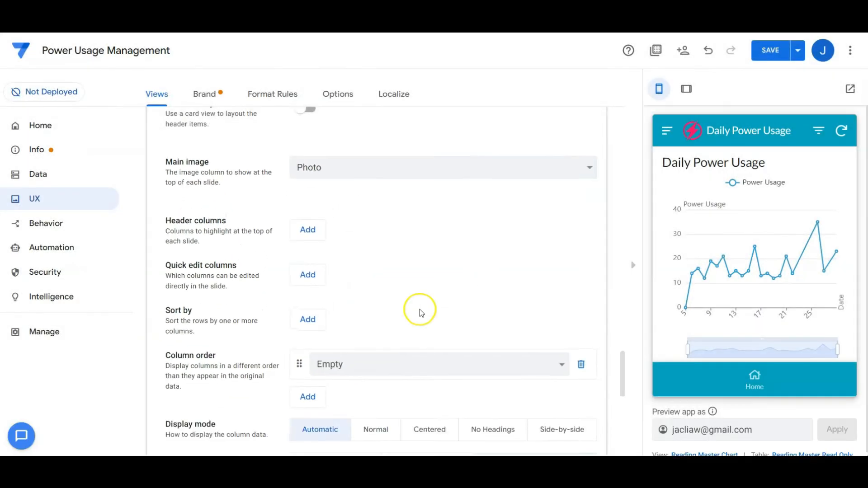
pyautogui.scroll(2, 416, 311)
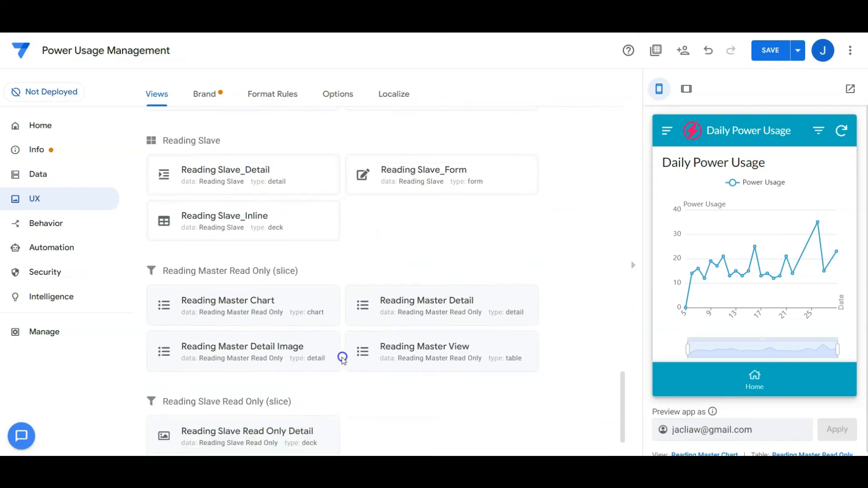
# Step: Open the Reading Slave Read Only Detail view and examine its grouping, main image, header and summary column settings
pyautogui.scroll(-1, 316, 362)
pyautogui.click(282, 371)
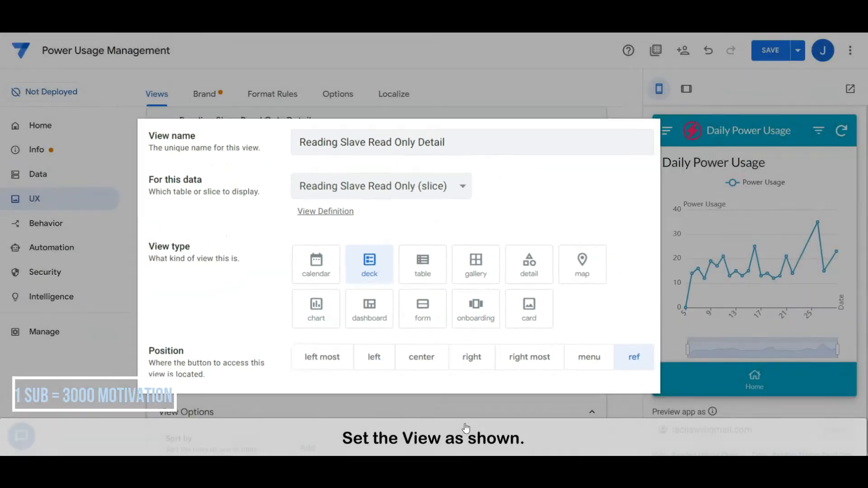
pyautogui.click(467, 421)
pyautogui.scroll(-1, 468, 423)
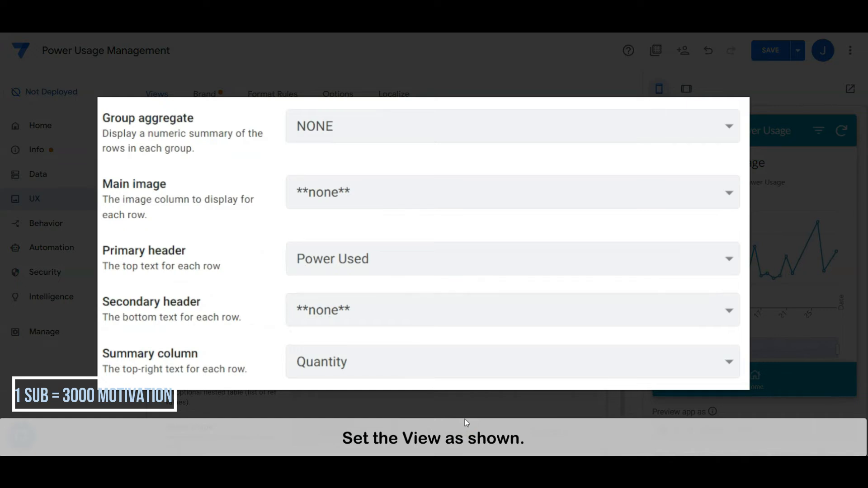
pyautogui.click(469, 420)
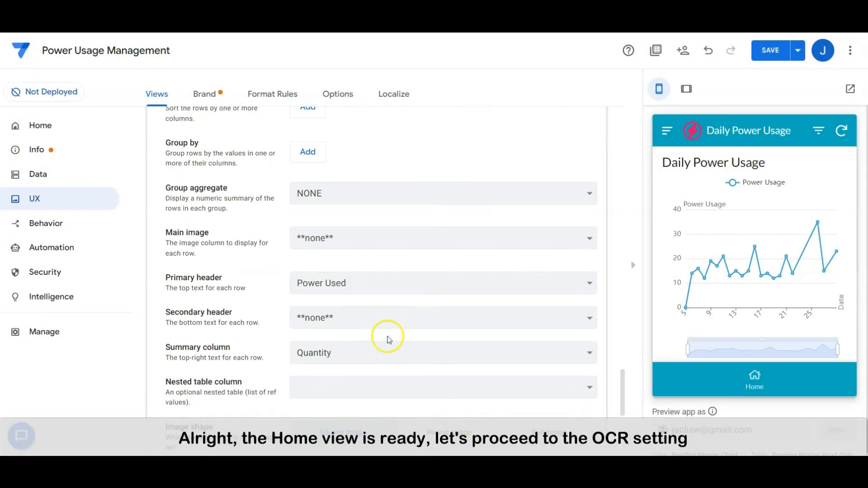
pyautogui.scroll(12, 385, 333)
pyautogui.click(379, 300)
# Step: Recheck the Home dashboard's view type, position and list of included views
pyautogui.scroll(15, 379, 299)
pyautogui.scroll(-5, 544, 326)
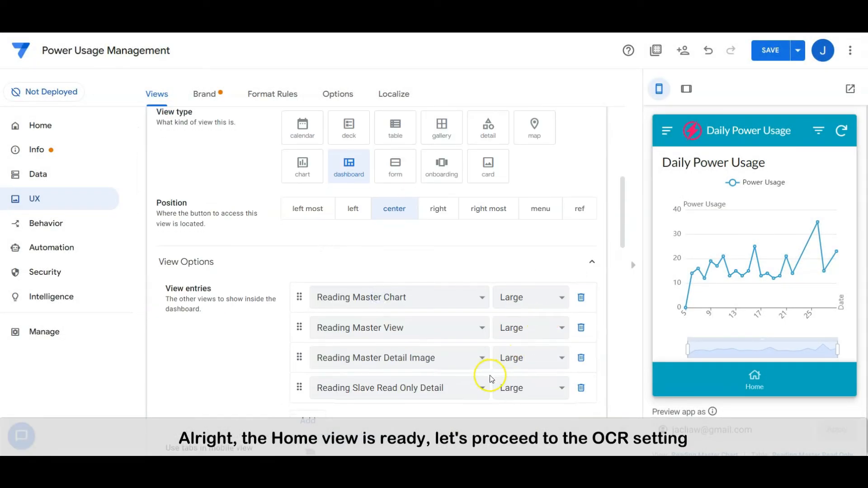
pyautogui.scroll(10, 219, 267)
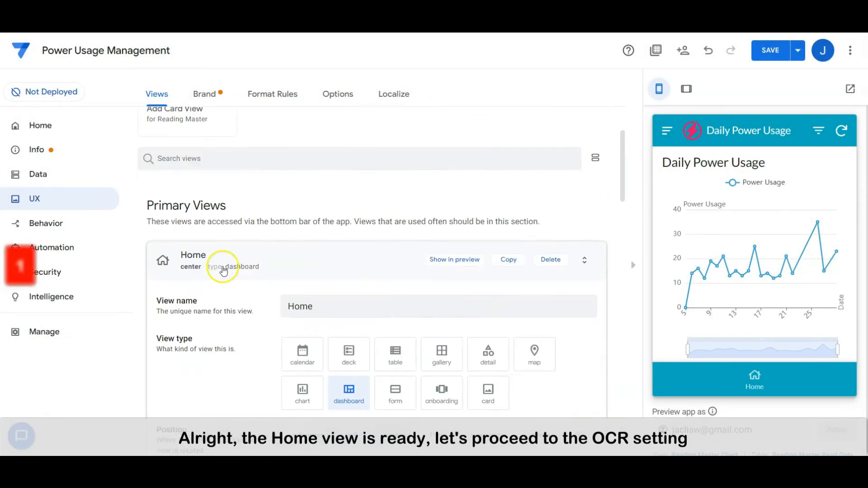
# Step: Open the OCR Reading model and examine its source table, image column, output column and training patterns
pyautogui.click(70, 299)
pyautogui.click(361, 94)
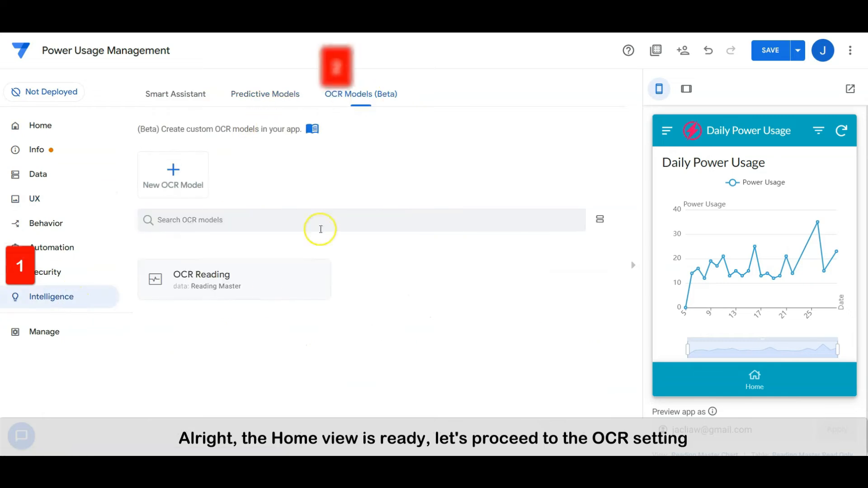
pyautogui.click(275, 291)
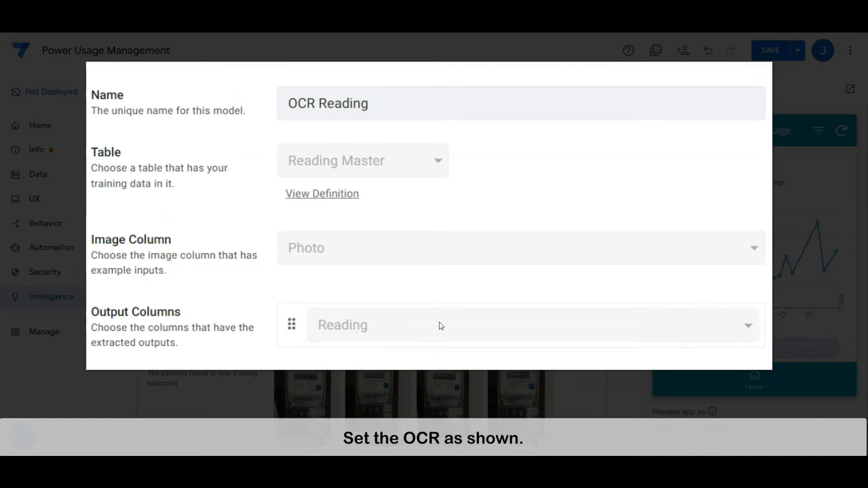
pyautogui.scroll(-5, 380, 324)
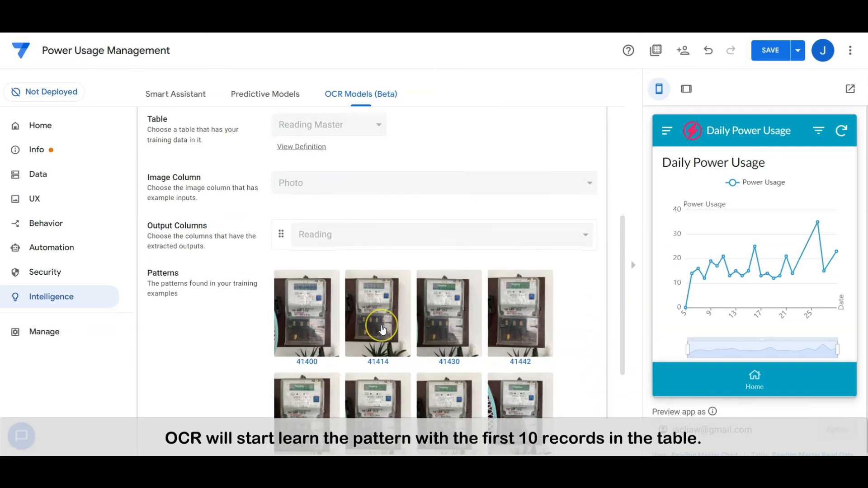
pyautogui.scroll(-1, 382, 330)
pyautogui.scroll(2, 382, 330)
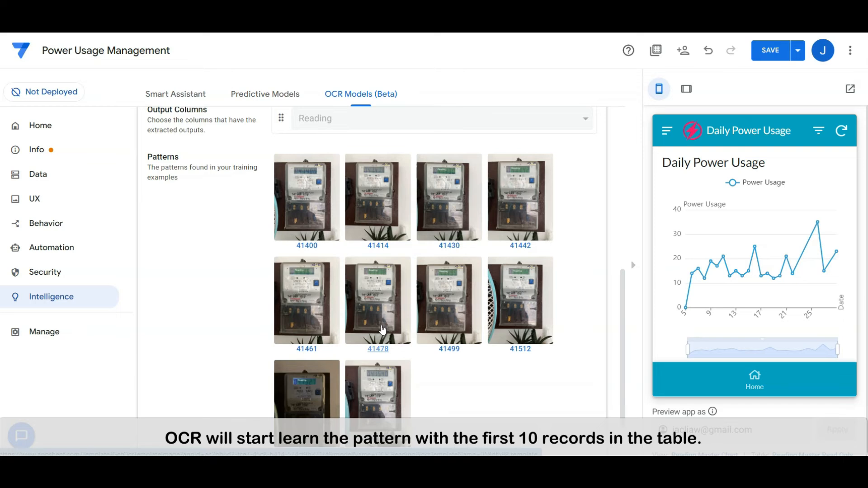
pyautogui.scroll(10, 383, 330)
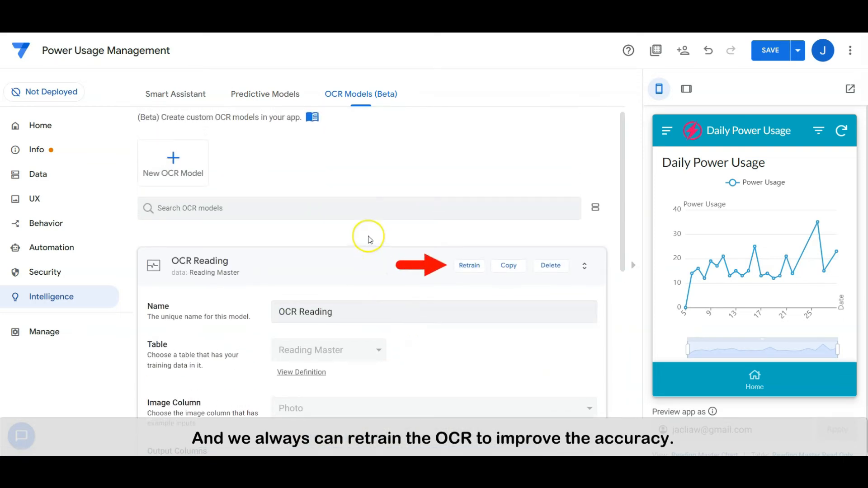
pyautogui.click(366, 261)
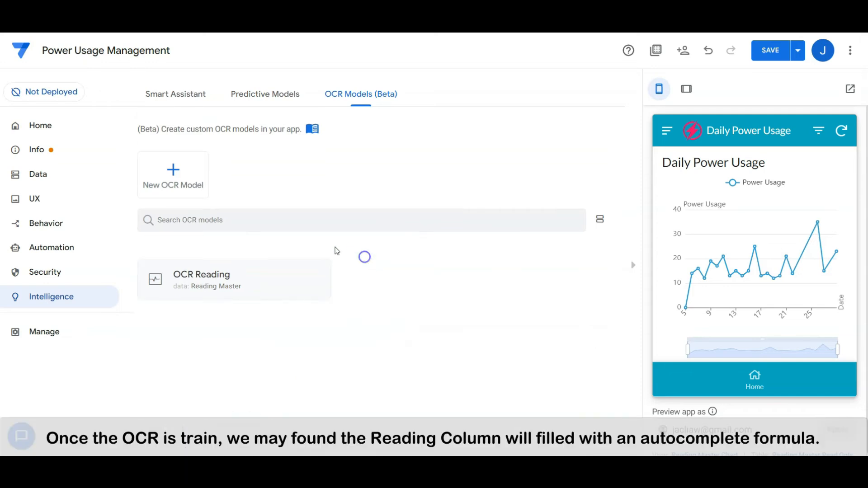
# Step: Open the Reading Master table's column definitions and look through their types, keys, labels and formulas
pyautogui.click(53, 175)
pyautogui.click(212, 94)
pyautogui.click(434, 234)
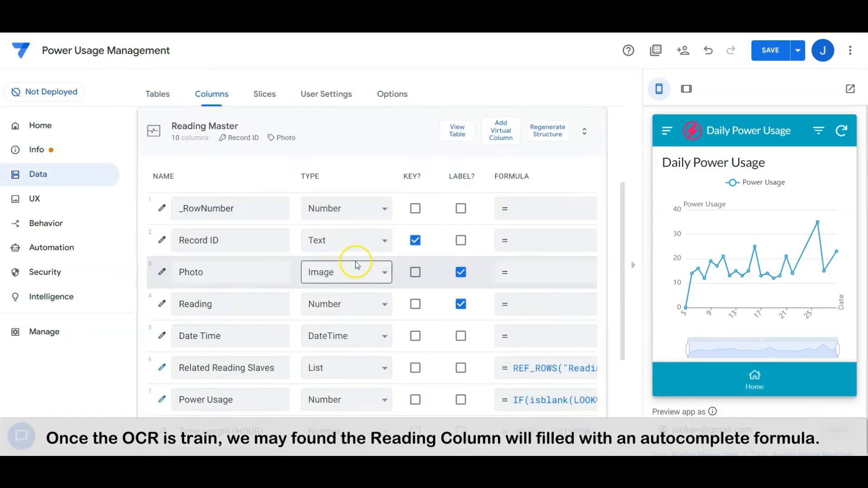
pyautogui.scroll(-4, 354, 262)
pyautogui.scroll(2, 319, 279)
pyautogui.scroll(3, 335, 272)
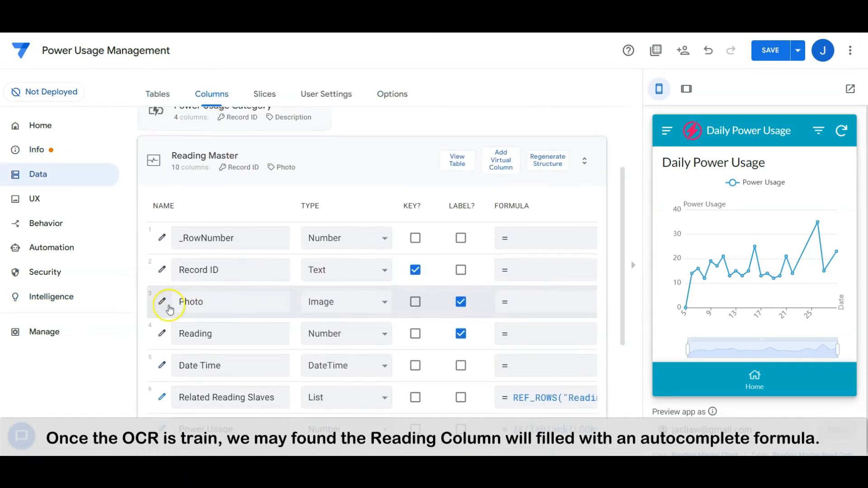
# Step: Examine the Reading column's initial value formula, then close the column settings and collapse the Reading Master table
pyautogui.click(162, 333)
pyautogui.scroll(-2, 486, 270)
pyautogui.scroll(-4, 486, 270)
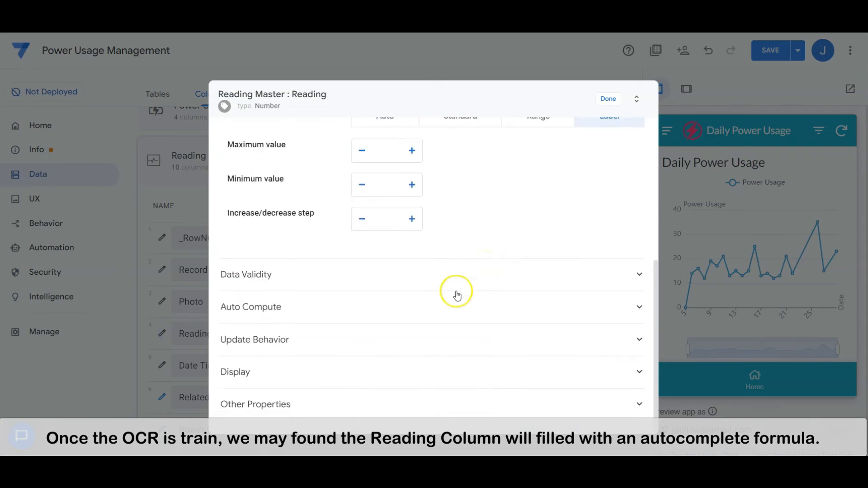
pyautogui.click(437, 313)
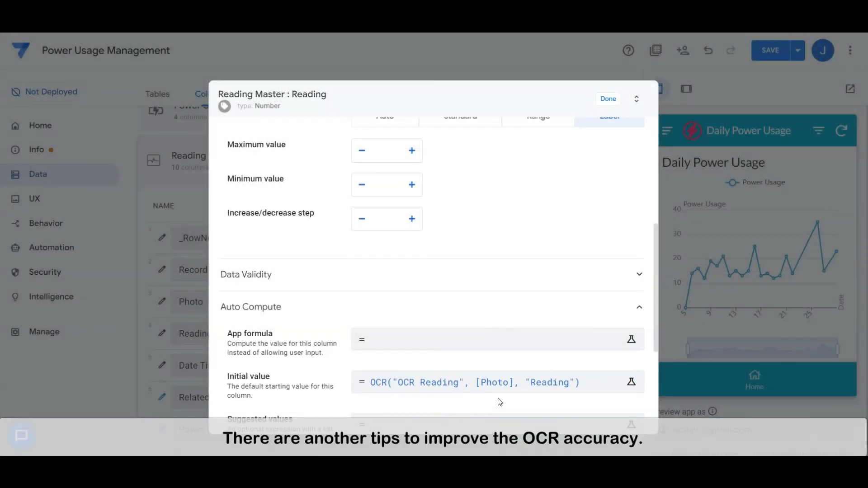
pyautogui.click(432, 343)
pyautogui.scroll(6, 431, 341)
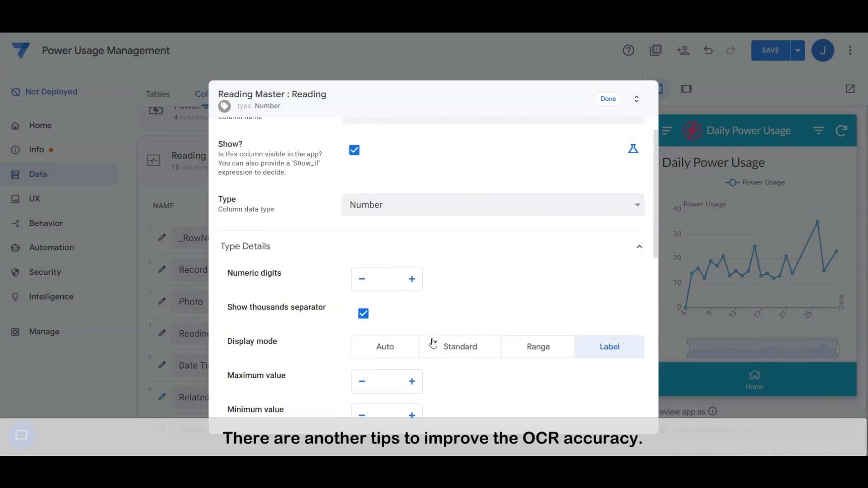
pyautogui.click(608, 99)
pyautogui.click(369, 156)
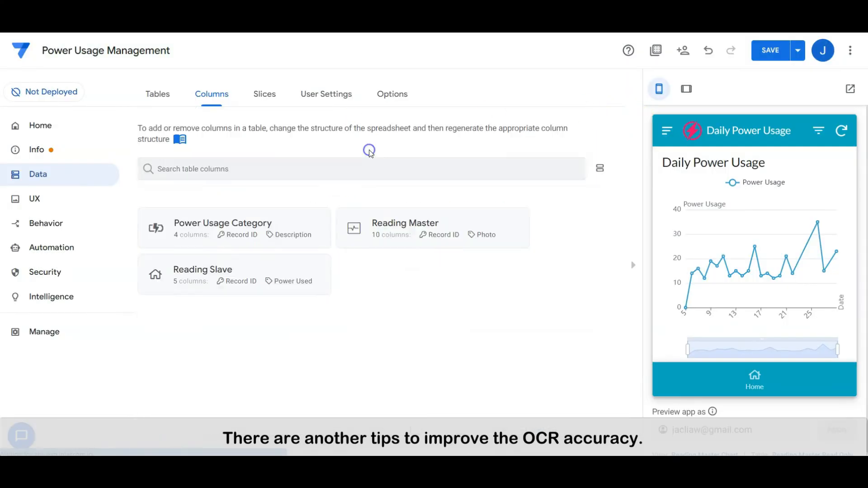
# Step: Examine the app-wide UX input options, including the image upload size and gallery settings
pyautogui.click(18, 199)
pyautogui.click(337, 93)
pyautogui.scroll(-10, 382, 232)
pyautogui.scroll(-10, 382, 236)
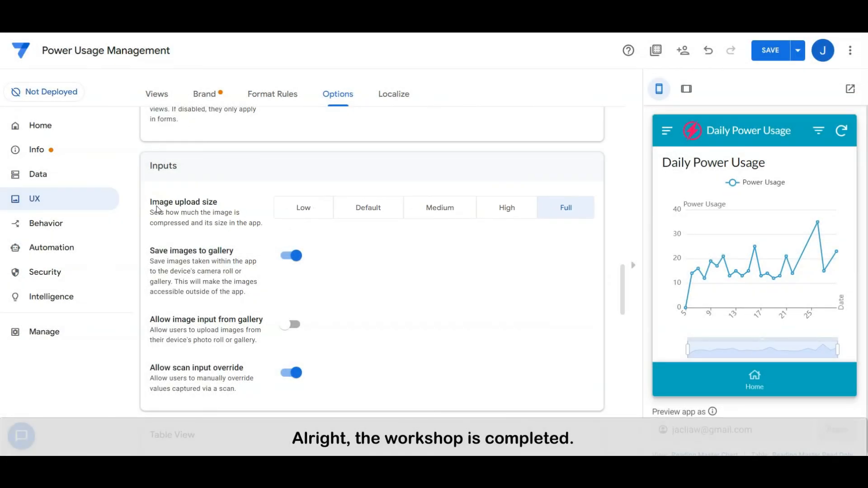
pyautogui.scroll(10, 374, 261)
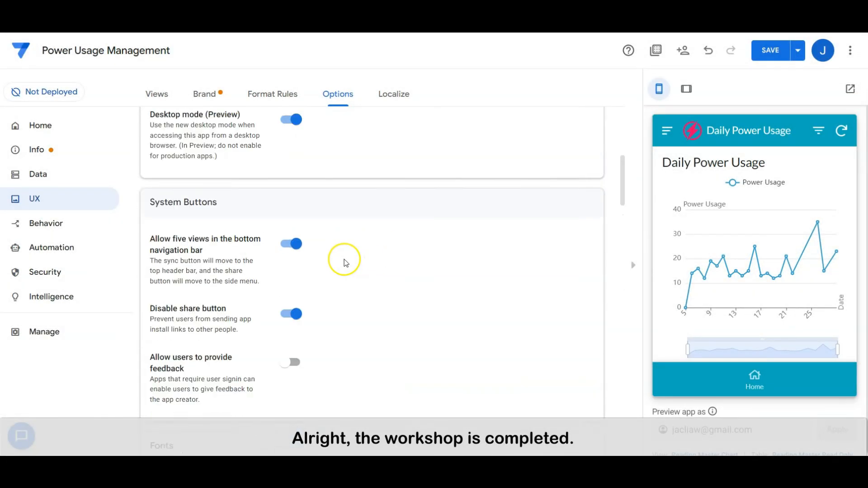
pyautogui.scroll(4, 235, 164)
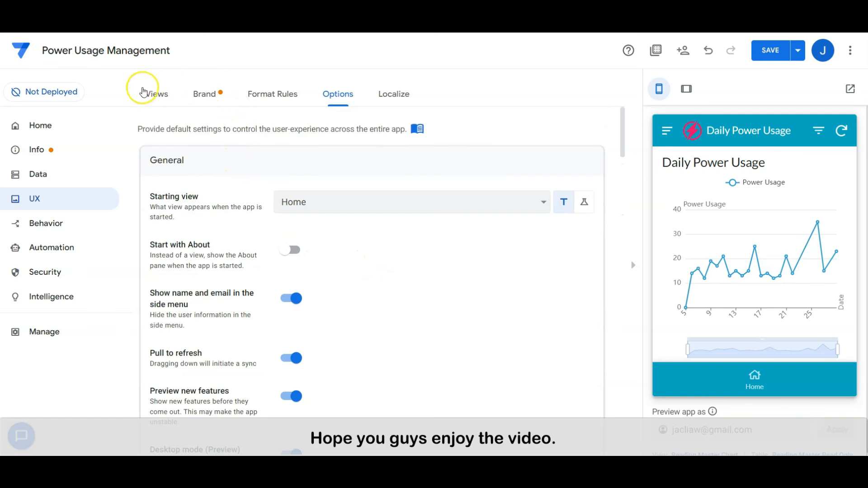
pyautogui.click(156, 94)
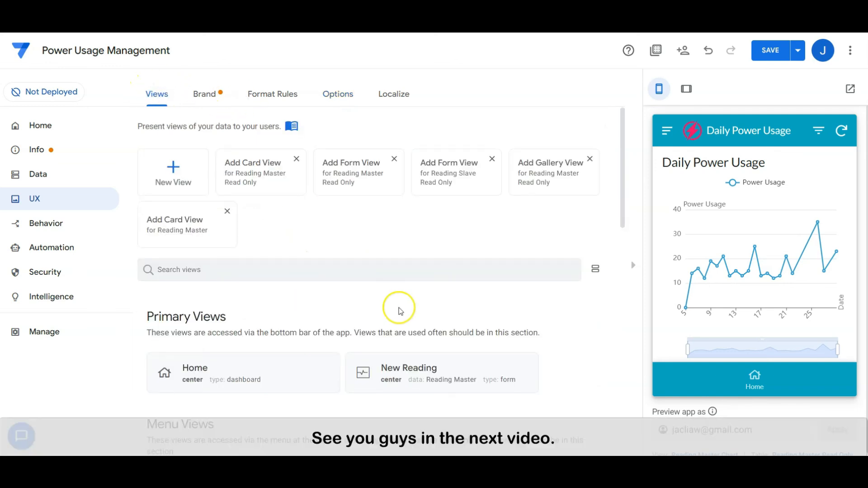
pyautogui.scroll(-1, 397, 307)
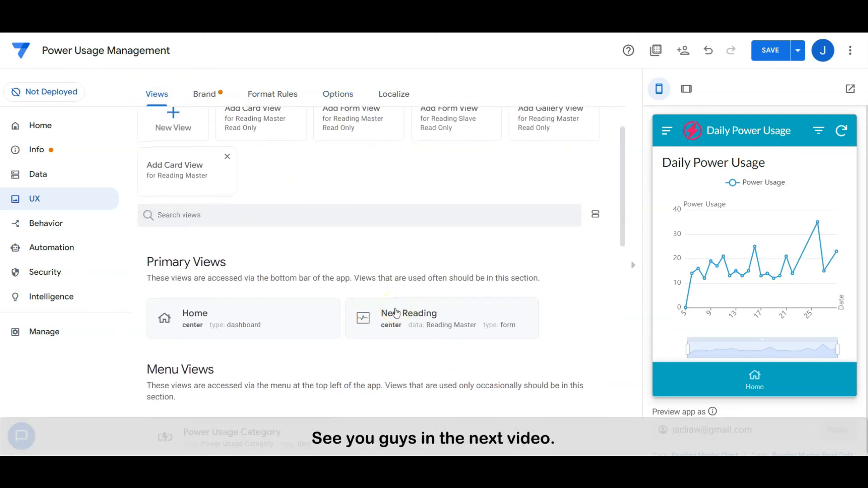
pyautogui.scroll(-4, 396, 312)
pyautogui.scroll(5, 397, 314)
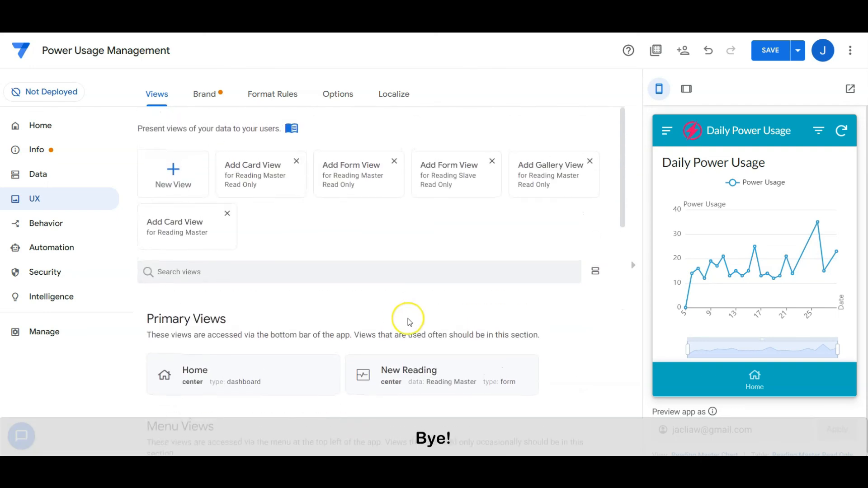